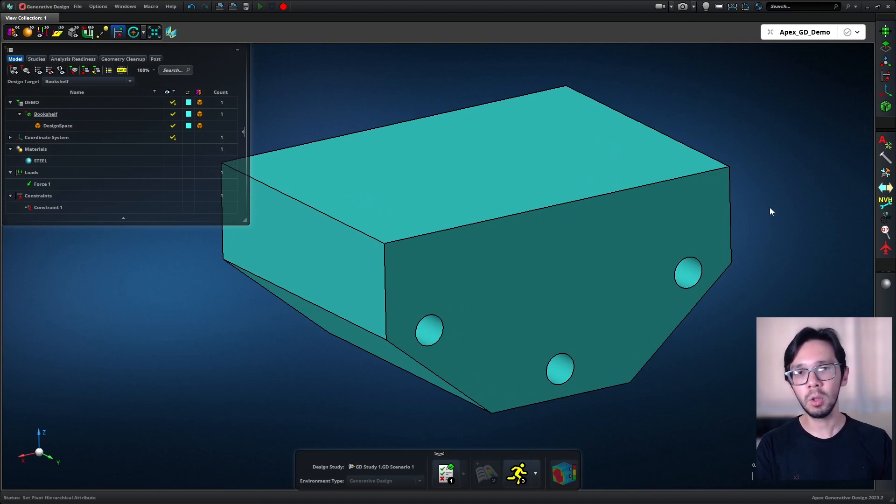
# Make the DesignSpace solid's shading transparent so that the internal holes can be seen
pyautogui.click(621, 145)
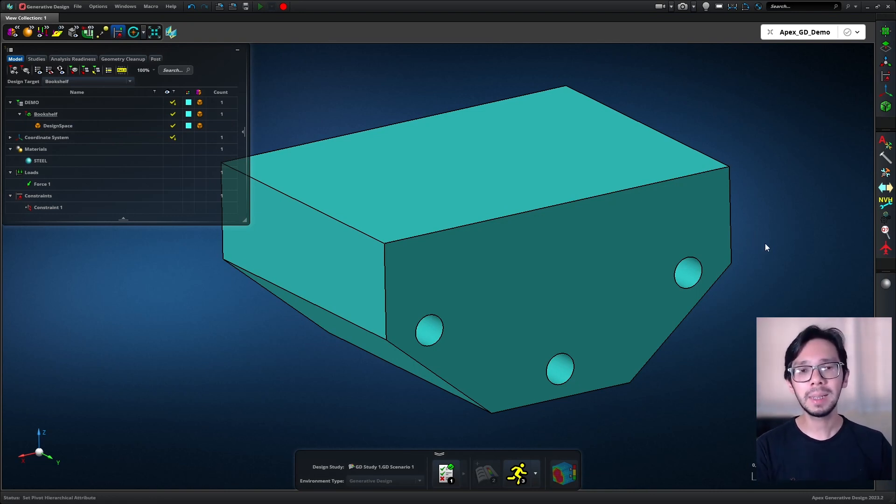
pyautogui.moveTo(784, 238); pyautogui.dragTo(807, 259, button='middle')
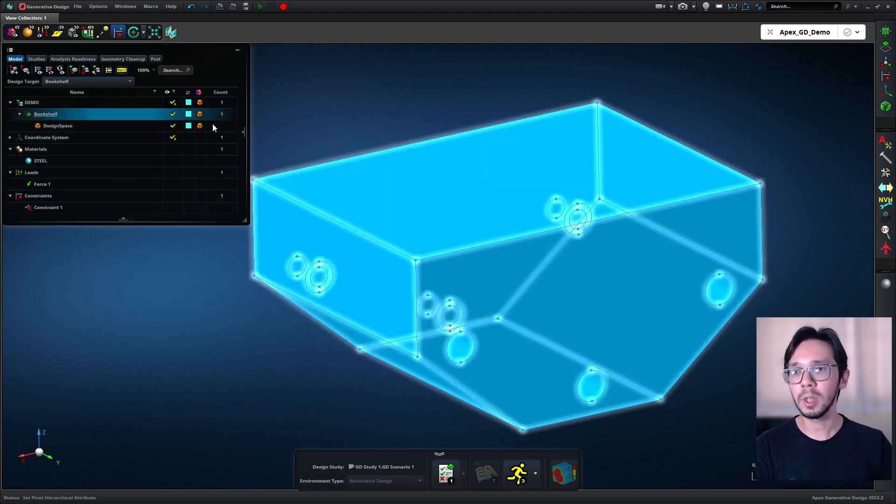
pyautogui.click(199, 128)
pyautogui.click(199, 128)
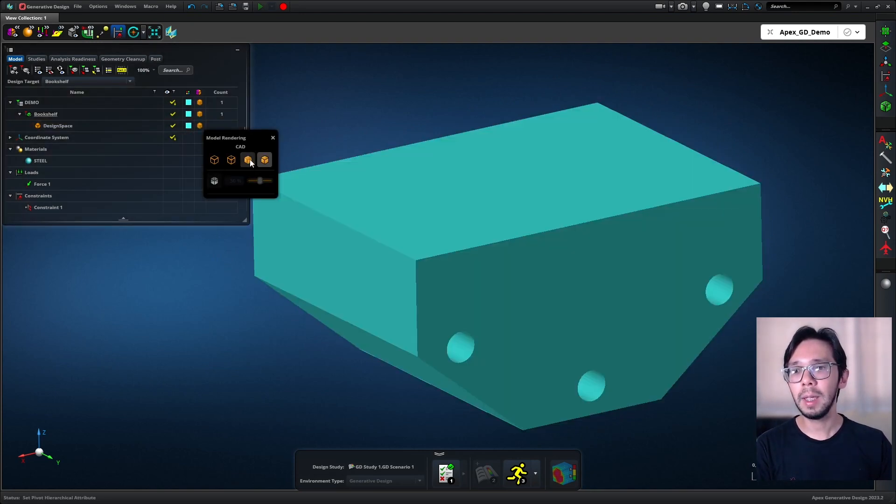
pyautogui.click(214, 184)
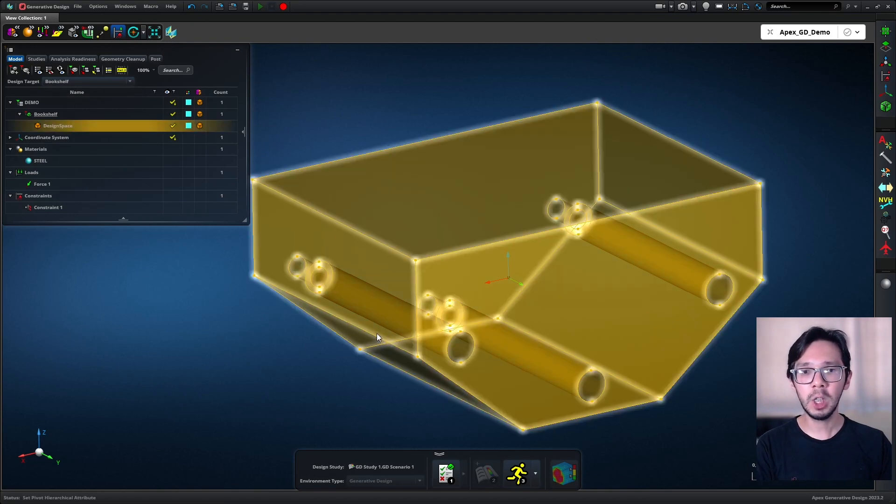
pyautogui.scroll(-2, 440, 315)
pyautogui.moveTo(612, 336); pyautogui.dragTo(641, 293, button='middle')
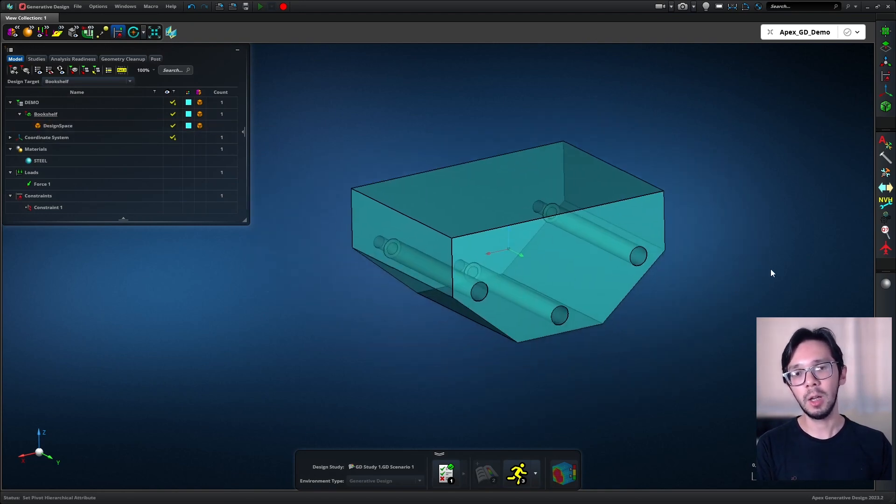
pyautogui.scroll(3, 770, 271)
pyautogui.moveTo(769, 270); pyautogui.dragTo(792, 296, button='middle')
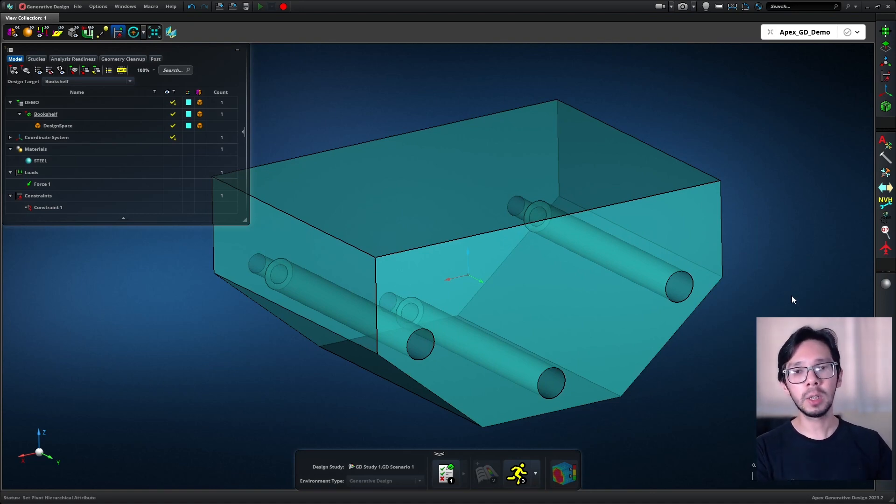
# Highlight the solid assigned to the STEEL material and display Force 1 and Constraint 1 on the model for inspection
pyautogui.click(55, 159)
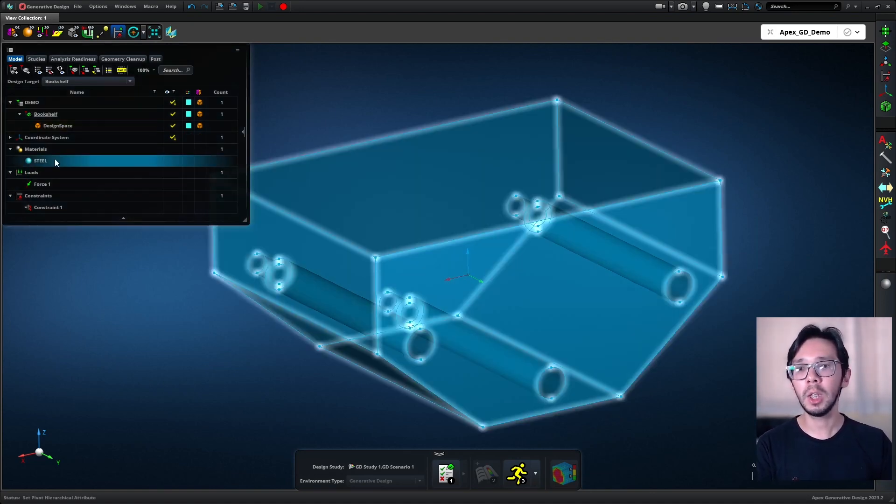
pyautogui.click(55, 159)
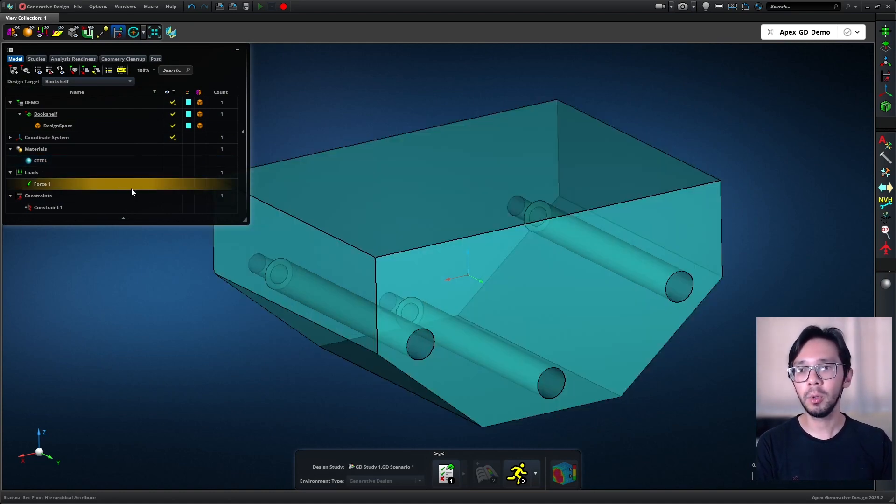
pyautogui.click(174, 185)
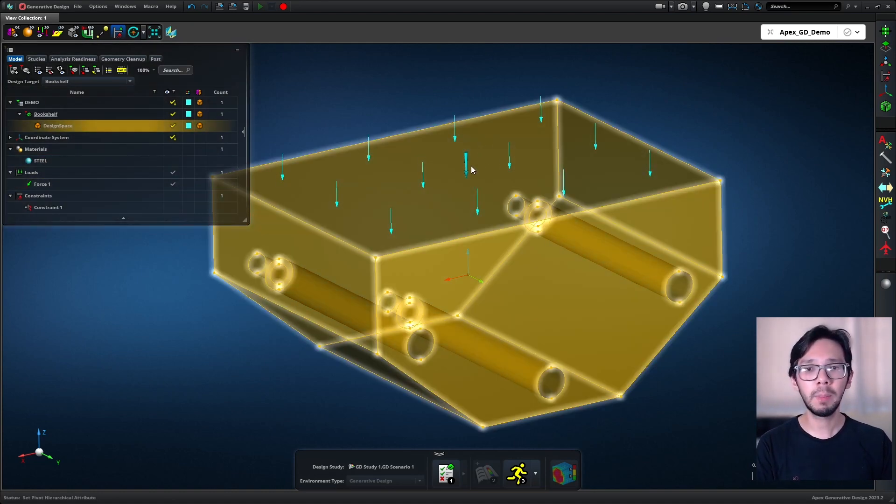
pyautogui.moveTo(527, 209); pyautogui.dragTo(554, 221, button='middle')
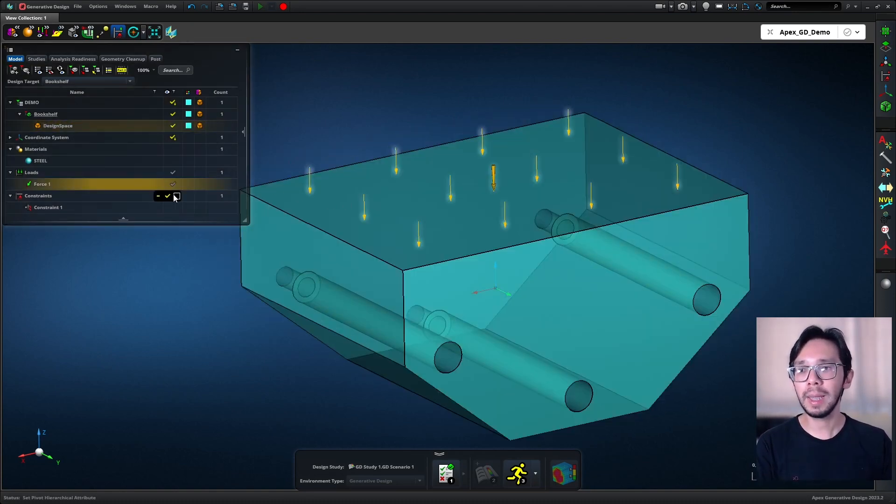
pyautogui.click(172, 208)
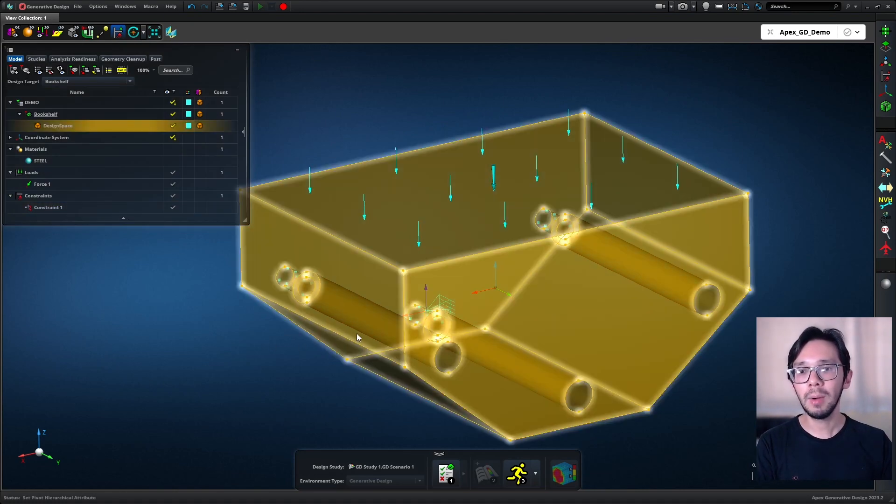
pyautogui.moveTo(384, 320); pyautogui.dragTo(449, 304, button='middle')
pyautogui.moveTo(353, 318); pyautogui.dragTo(603, 237, button='middle')
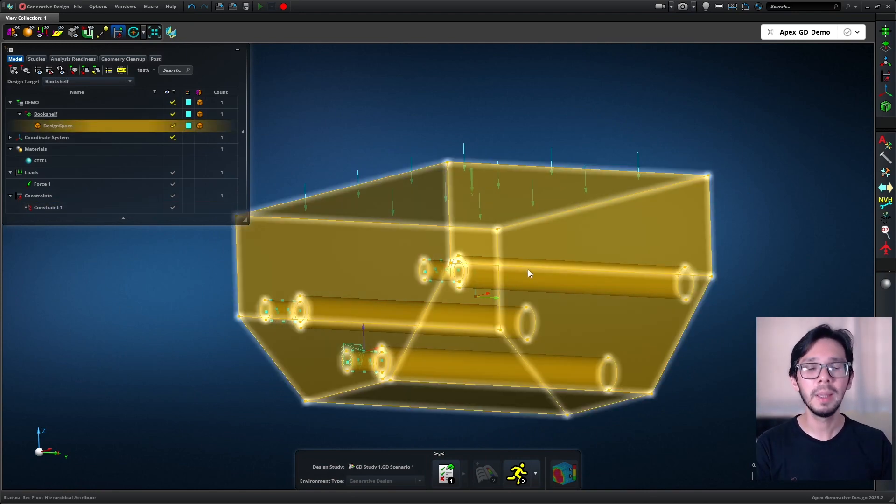
pyautogui.moveTo(528, 270); pyautogui.dragTo(472, 278, button='middle')
pyautogui.moveTo(556, 274); pyautogui.dragTo(430, 309, button='middle')
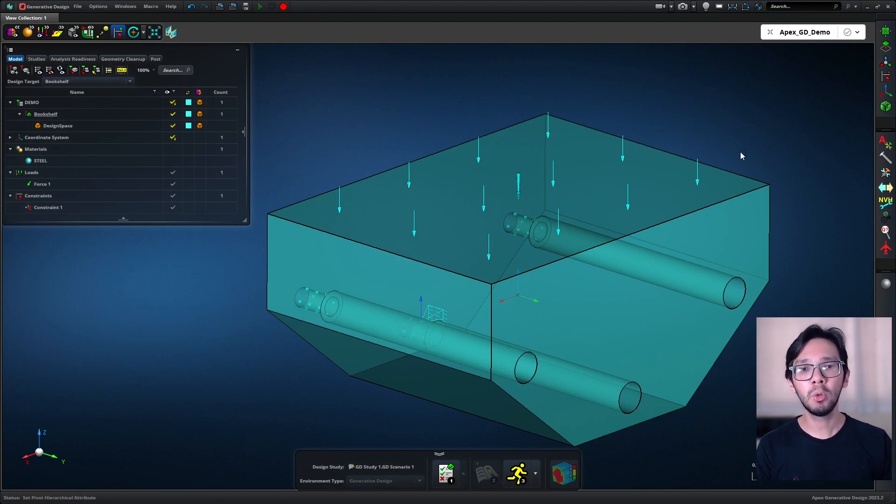
# Define the existing DesignSpace solid as the optimization Design Space, without symmetric design
pyautogui.moveTo(741, 153); pyautogui.dragTo(791, 125, button='middle')
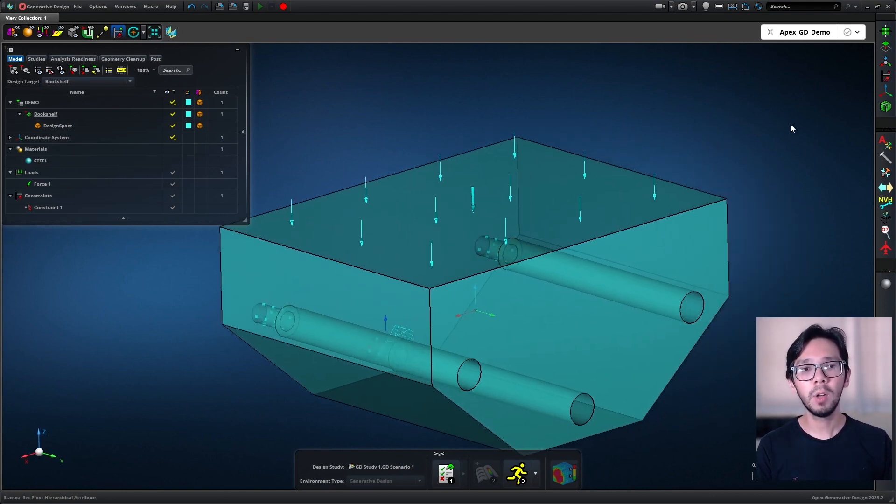
pyautogui.click(888, 109)
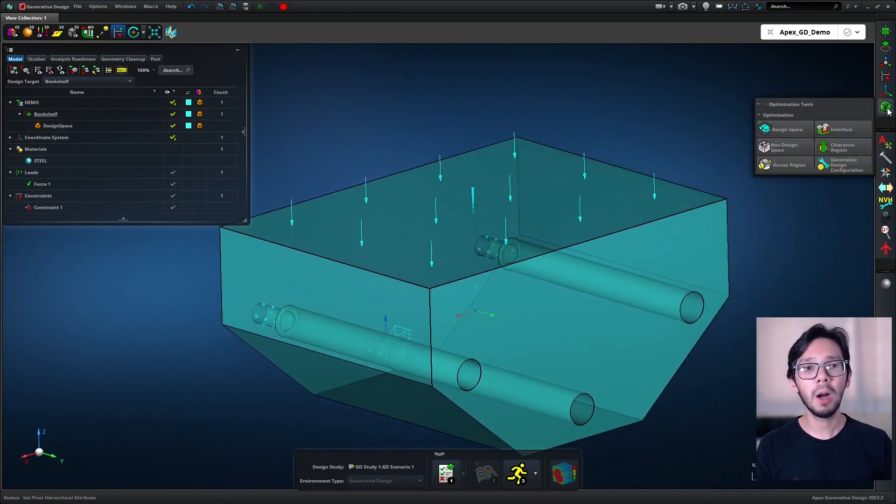
pyautogui.click(796, 130)
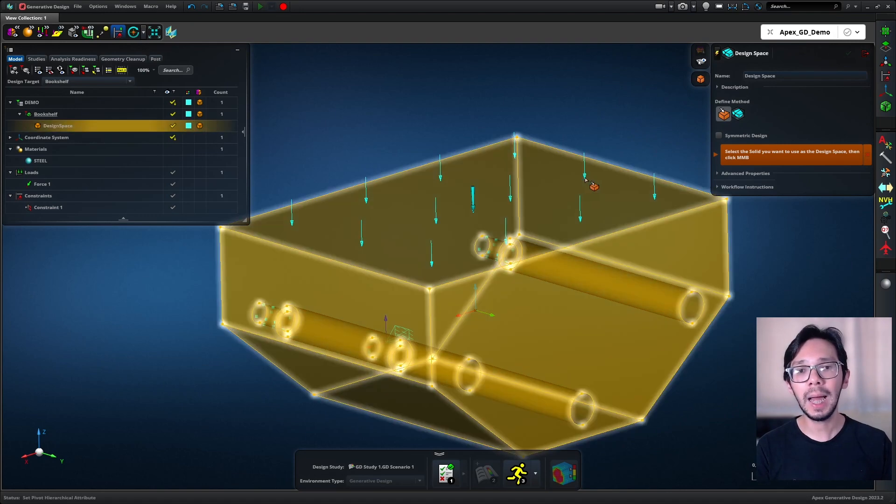
pyautogui.click(566, 182)
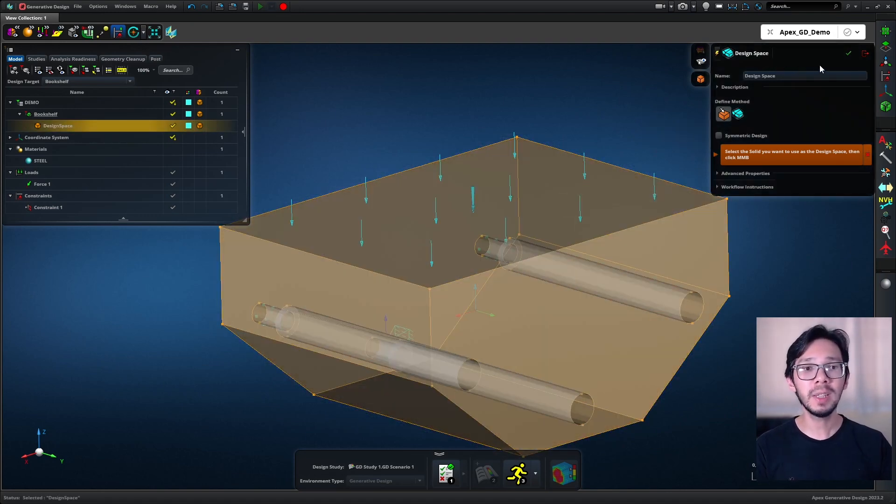
pyautogui.click(849, 52)
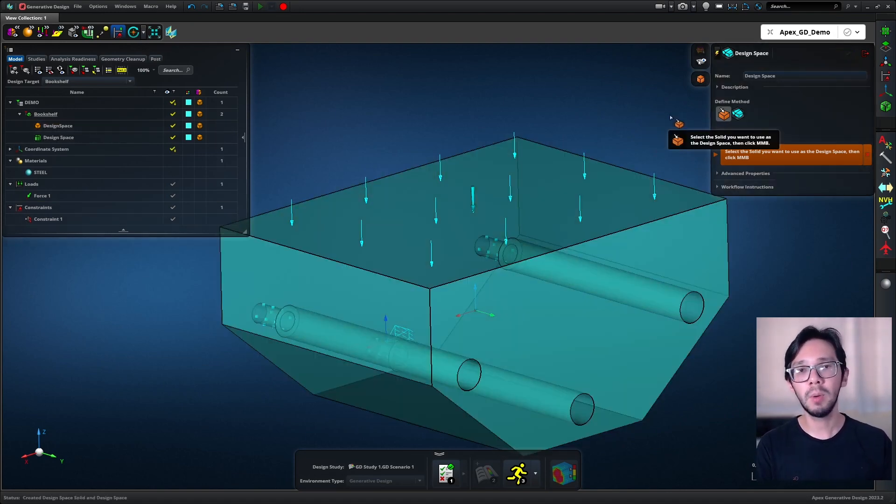
pyautogui.click(865, 54)
pyautogui.moveTo(718, 137); pyautogui.dragTo(743, 119, button='middle')
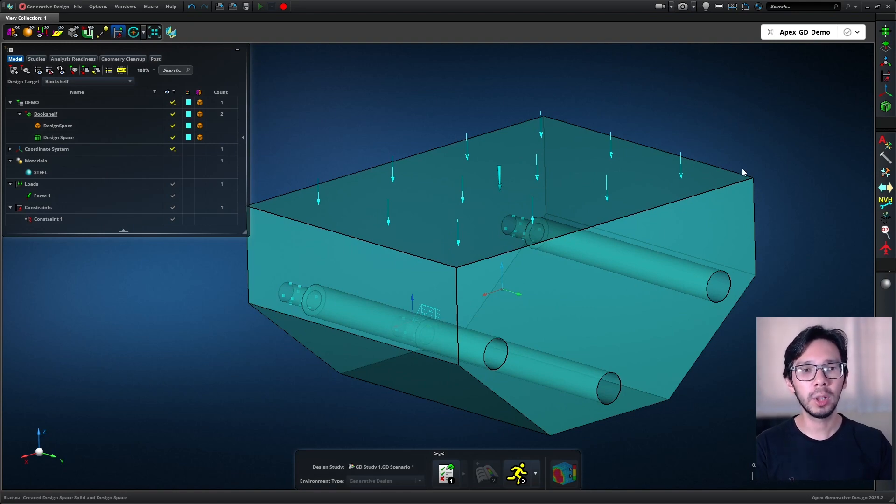
# Start an Interface definition with a non-design space thickness of 1.00 mm and an offset distance of 0.00 mm
pyautogui.click(883, 108)
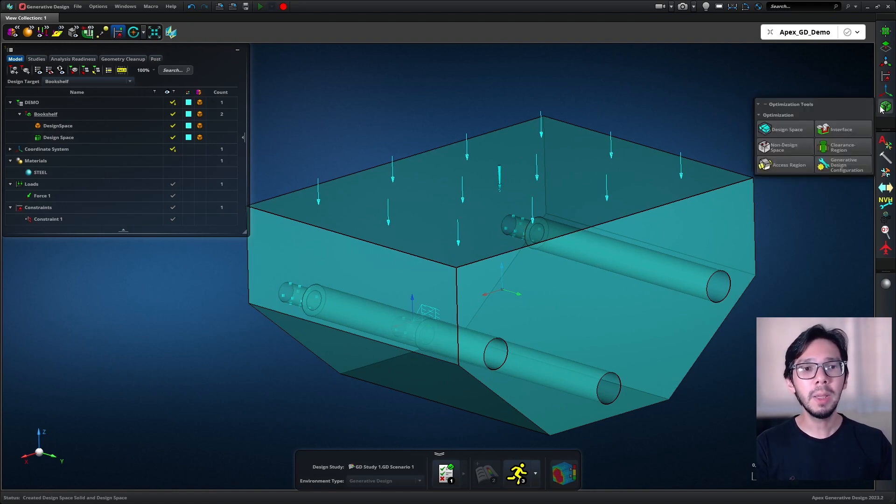
pyautogui.click(847, 132)
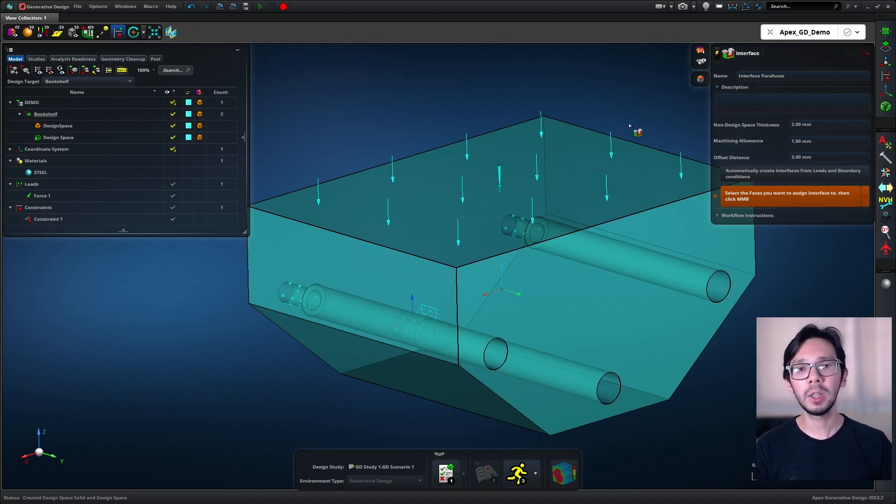
pyautogui.moveTo(630, 126); pyautogui.dragTo(621, 138, button='middle')
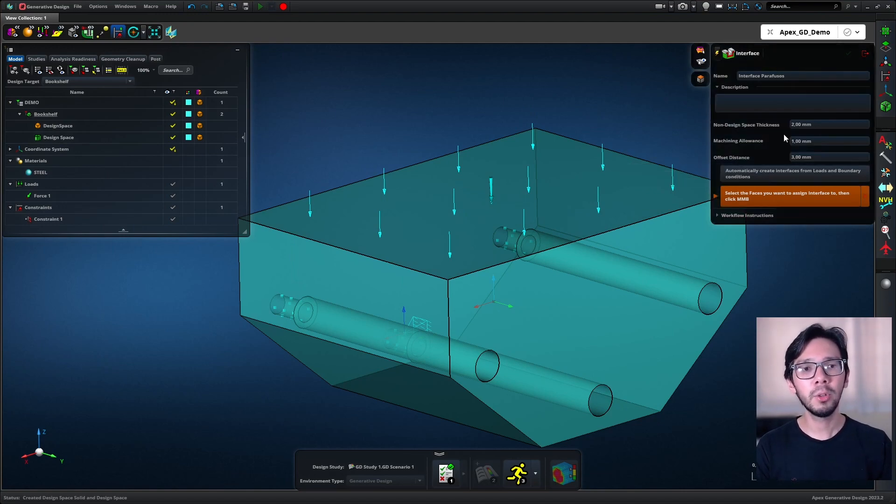
pyautogui.click(788, 174)
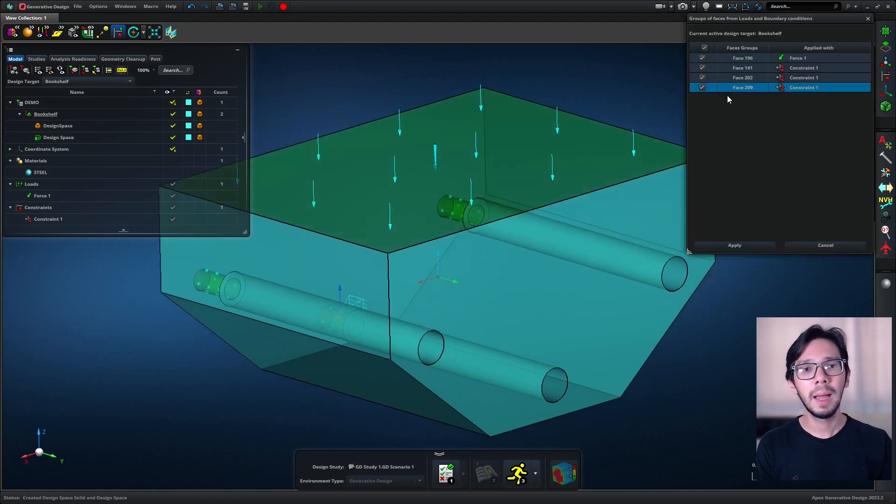
pyautogui.click(835, 245)
pyautogui.click(819, 125)
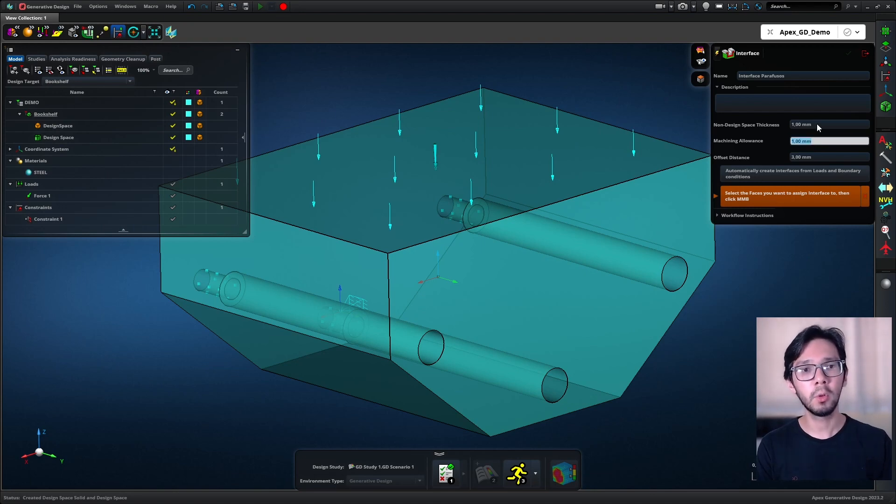
pyautogui.press('Tab')
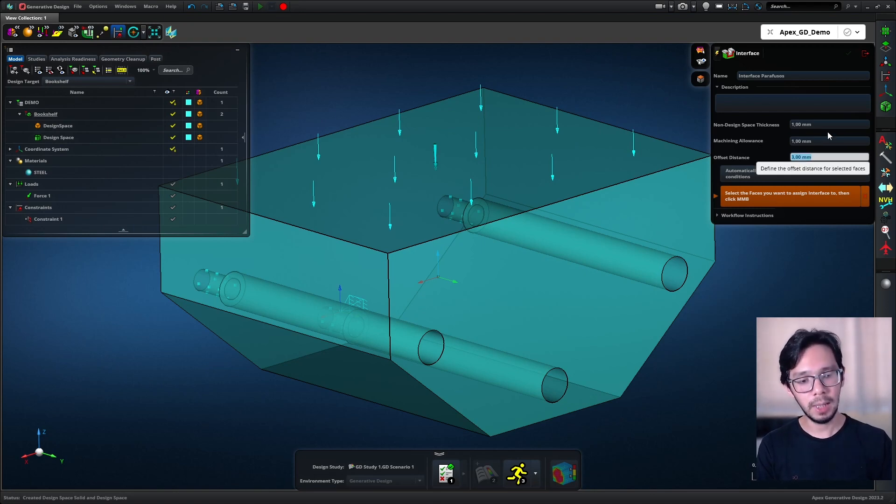
pyautogui.write('0')
pyautogui.press('Return')
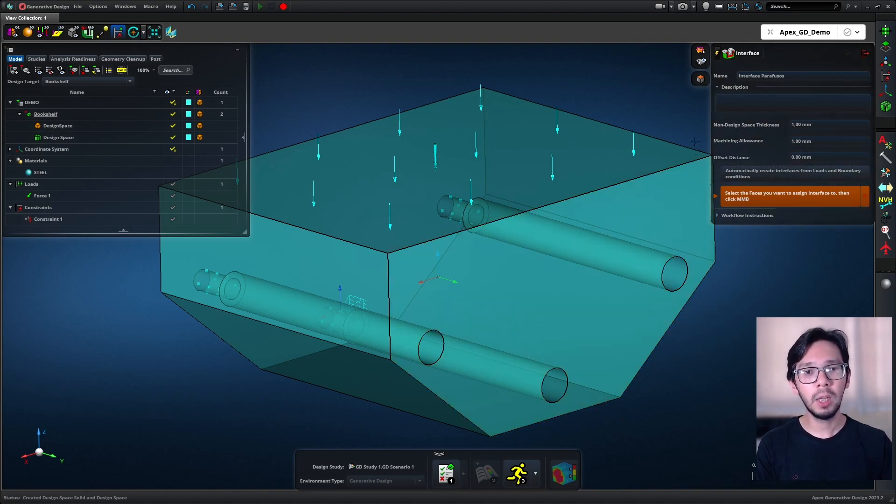
# Automatically create an interface from only the Force 1 face group, excluding the three Constraint 1 faces
pyautogui.click(749, 175)
pyautogui.click(703, 78)
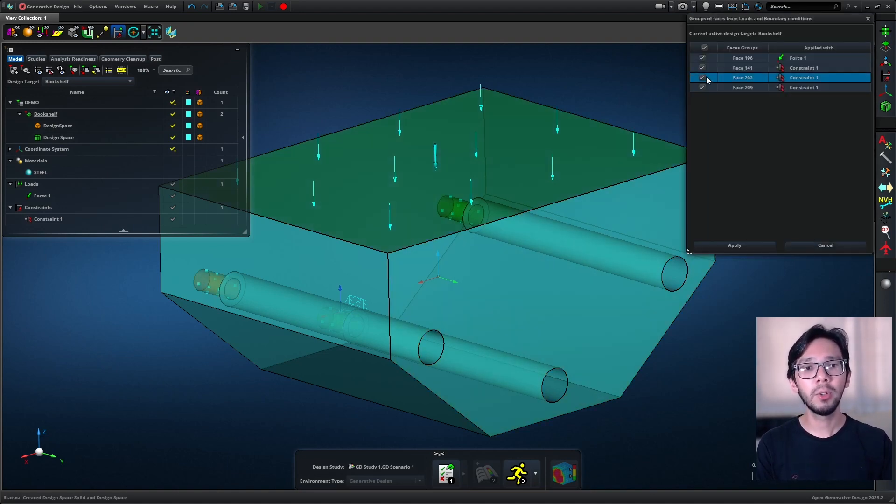
pyautogui.click(703, 68)
pyautogui.click(702, 88)
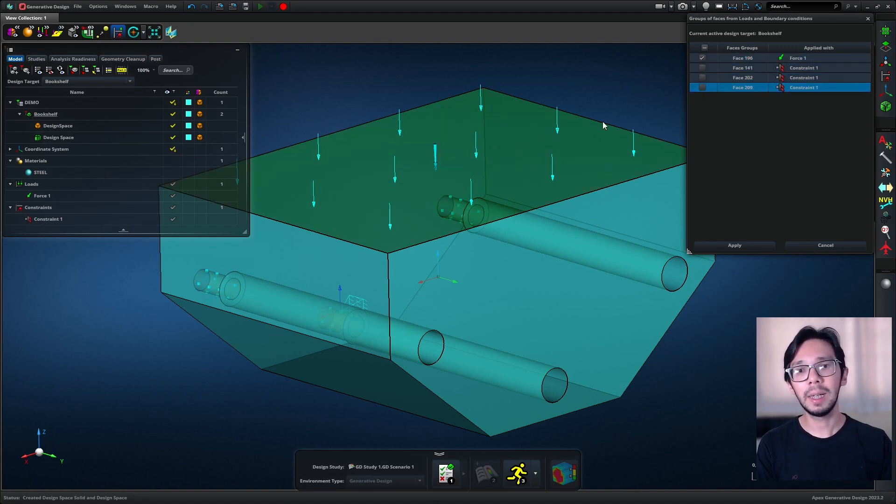
pyautogui.click(733, 245)
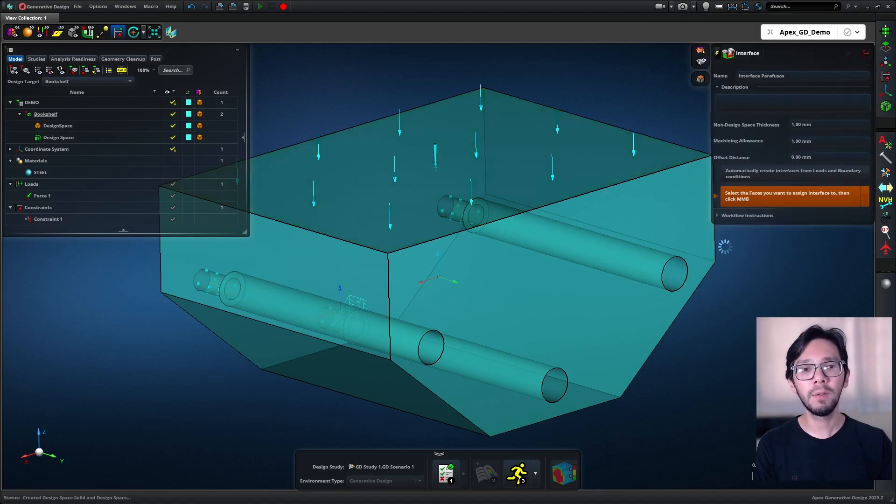
# Name the second interface Interface Parafusos 2, with 2.00 mm non-design space thickness, 1.00 mm machining allowance and 3.00 mm offset distance
pyautogui.click(799, 77)
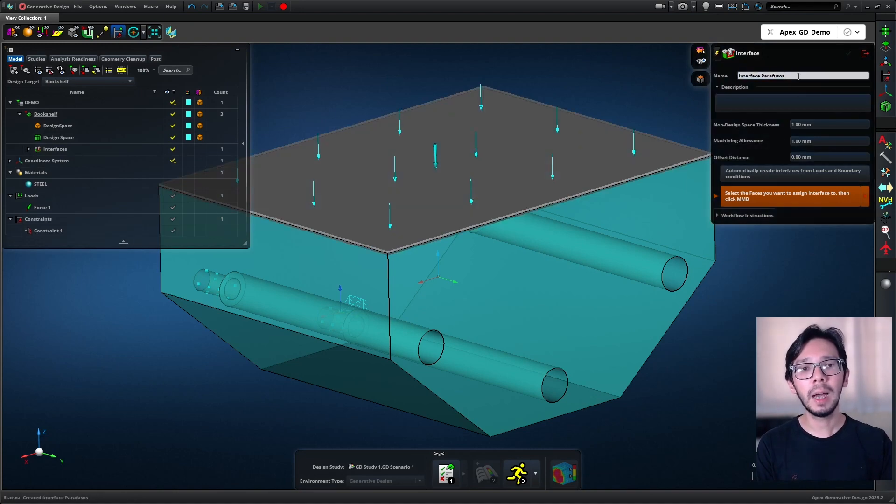
pyautogui.press('Return')
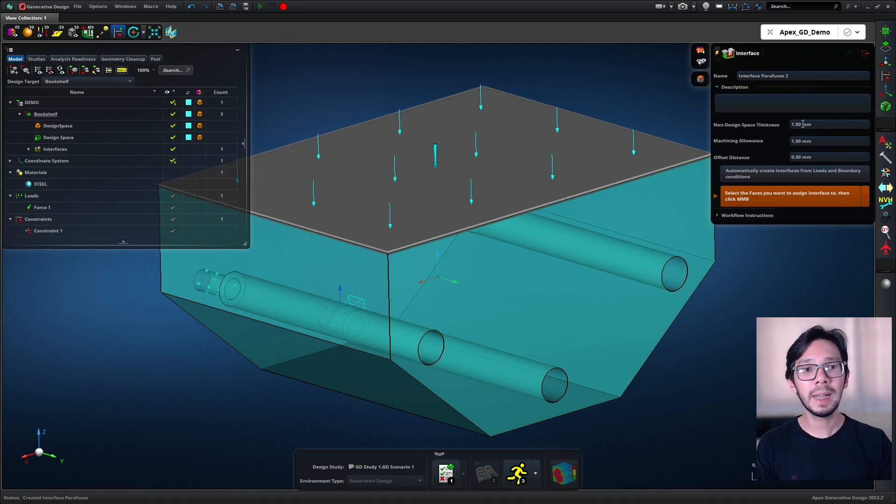
pyautogui.click(803, 123)
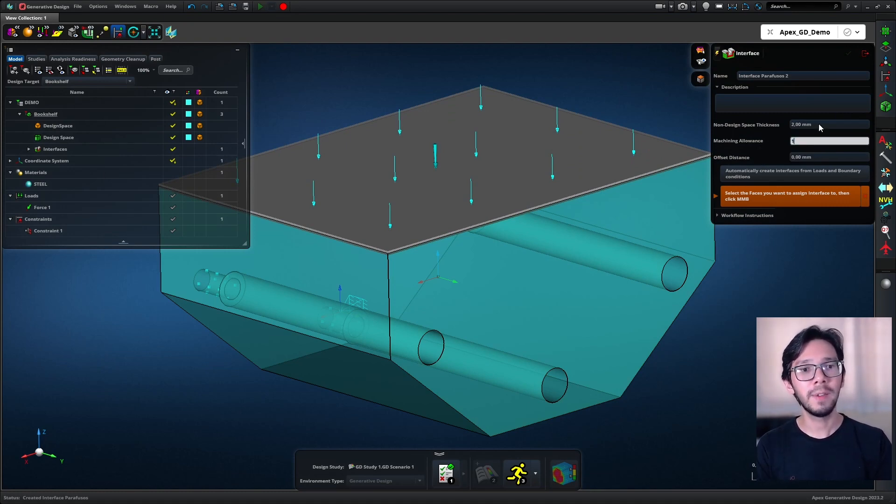
pyautogui.press('Tab')
pyautogui.write('3')
pyautogui.press('Return')
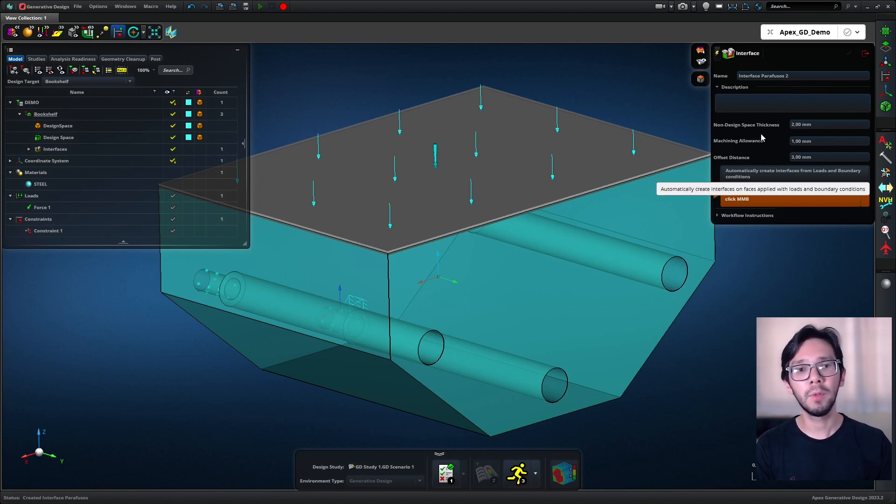
# Automatically create Interface Parafusos 2 interfaces from the three Constraint 1 faces, excluding the Force 1 face, and inspect them on the model
pyautogui.click(766, 174)
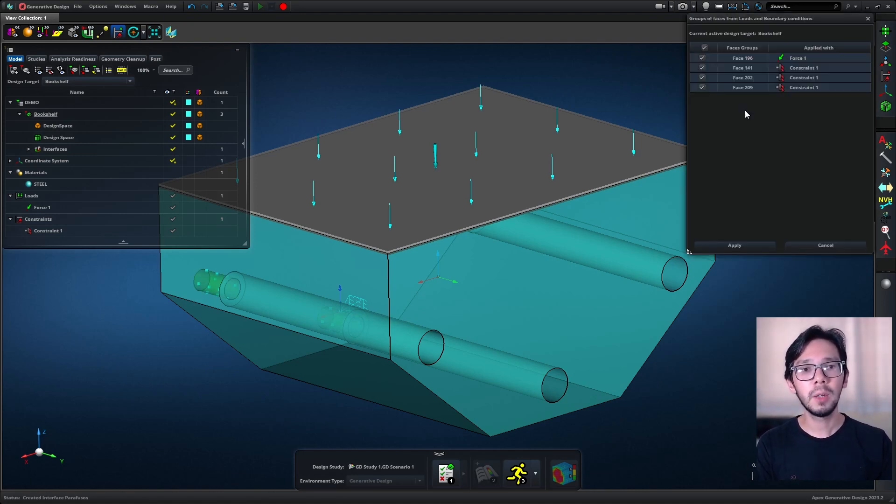
pyautogui.click(752, 58)
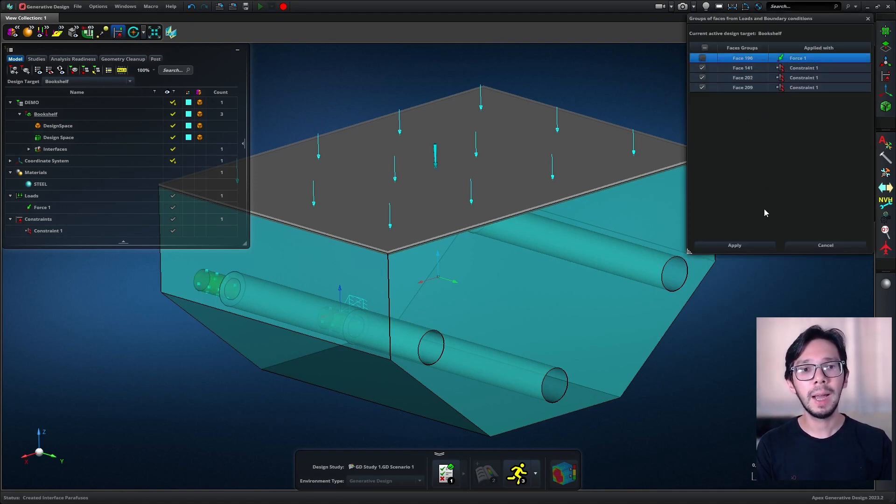
pyautogui.click(755, 247)
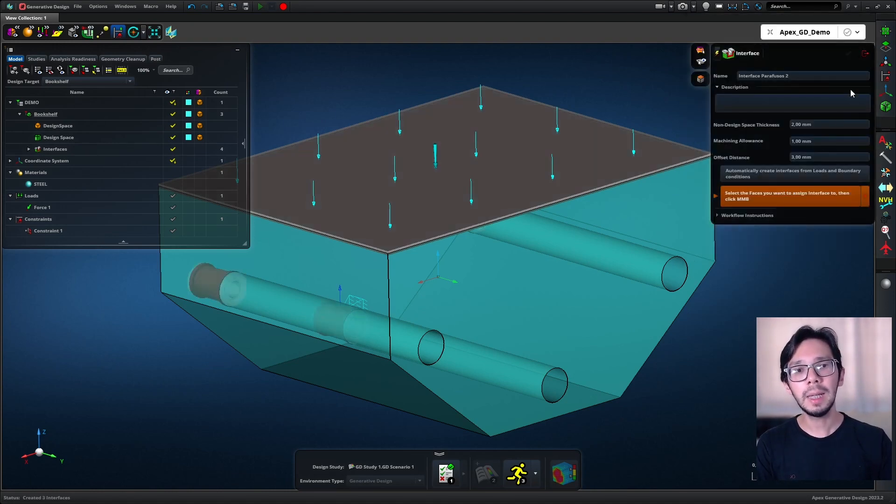
pyautogui.click(864, 58)
pyautogui.moveTo(542, 289); pyautogui.dragTo(570, 325, button='middle')
pyautogui.moveTo(607, 286); pyautogui.dragTo(514, 347, button='middle')
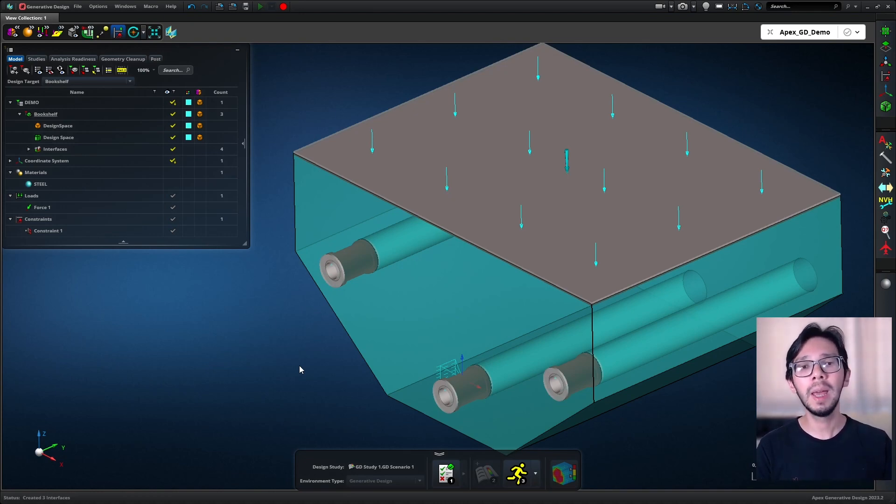
pyautogui.moveTo(522, 331); pyautogui.dragTo(616, 315, button='middle')
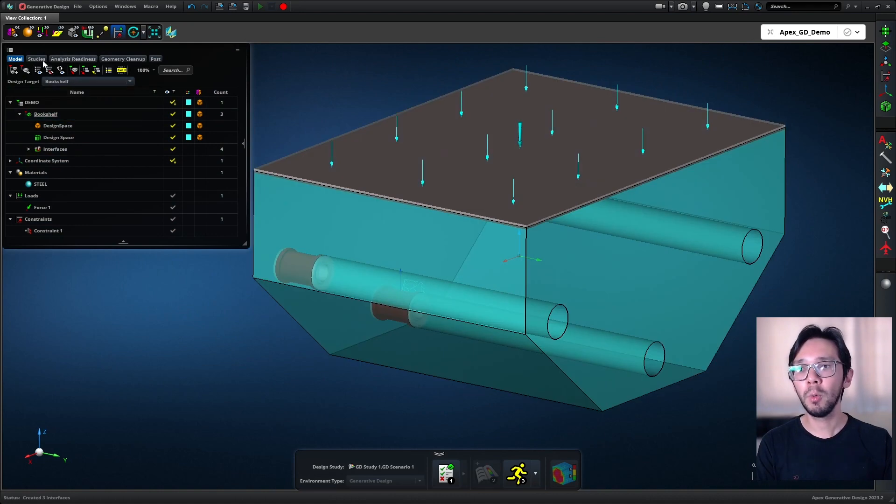
# Examine the strut density, shape quality and complexity settings of GD Scenario 1
pyautogui.click(42, 60)
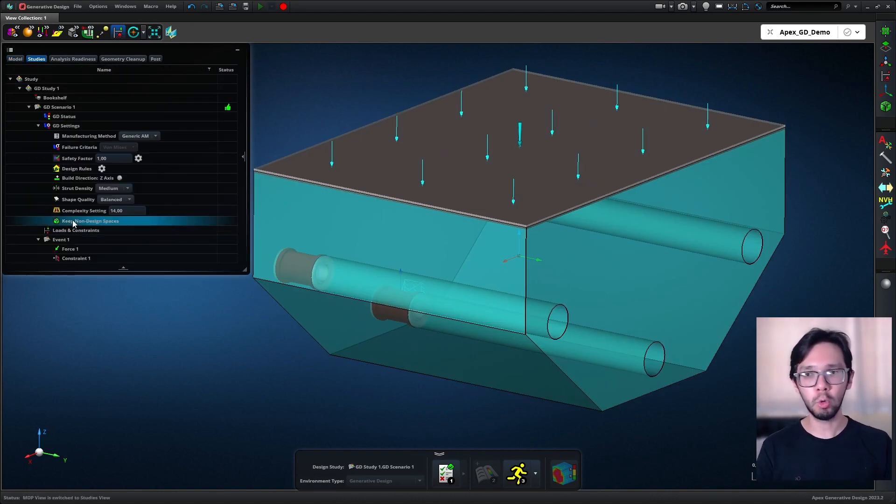
pyautogui.click(114, 192)
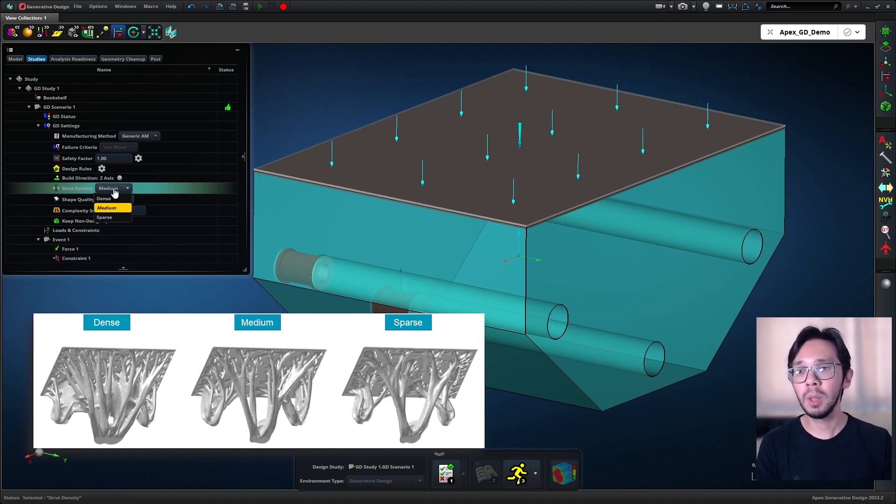
pyautogui.click(114, 191)
pyautogui.click(115, 201)
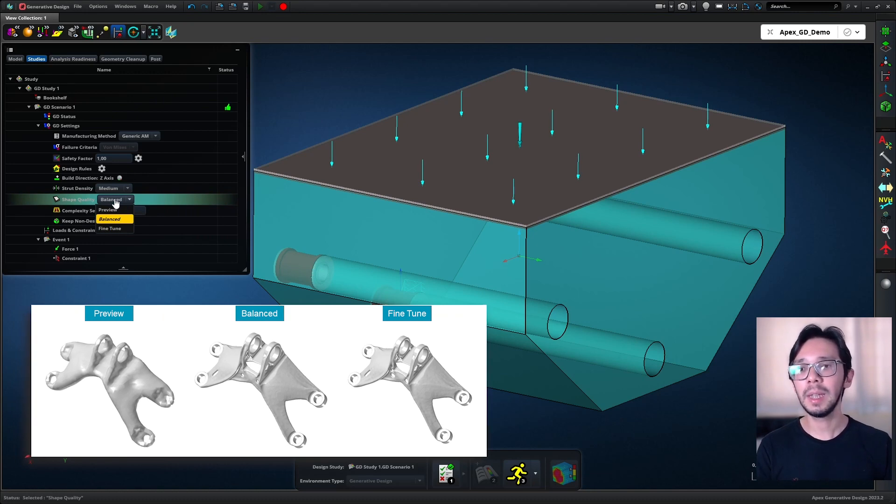
pyautogui.click(112, 219)
pyautogui.click(127, 211)
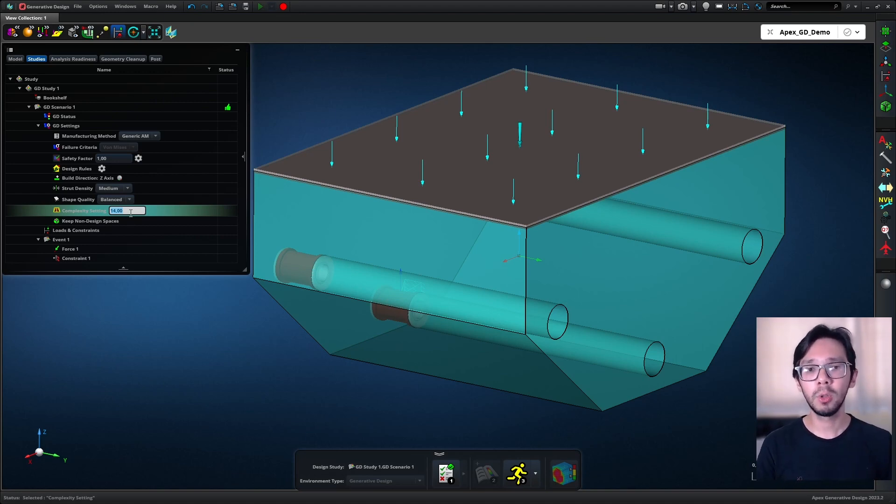
# Define the scenario's failure criterion by stress goal, with a global stress goal of 2.00 MPa
pyautogui.click(139, 158)
pyautogui.click(369, 75)
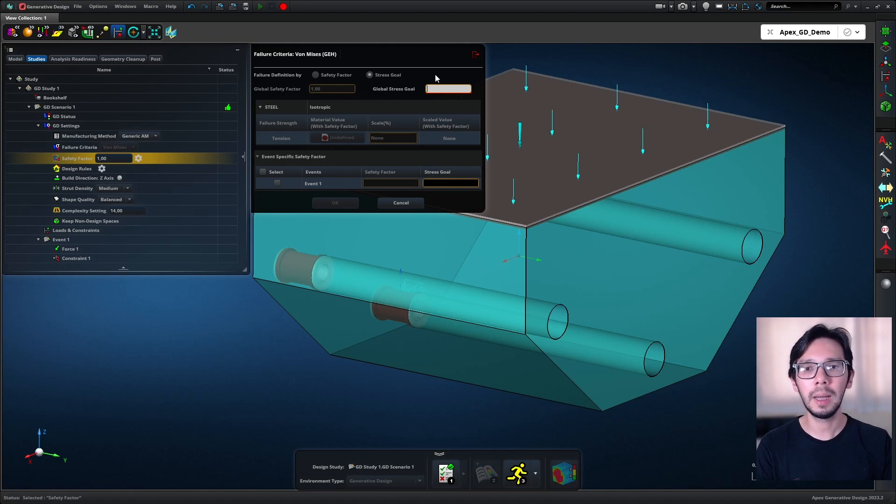
pyautogui.press('Return')
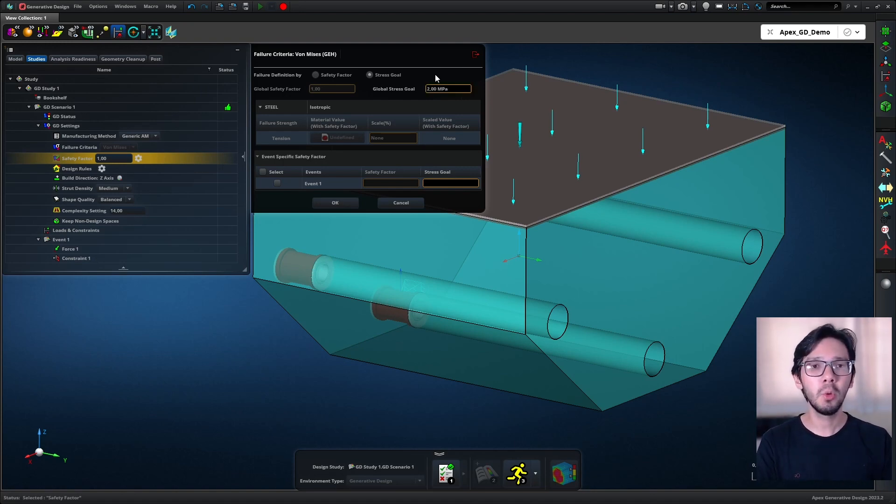
pyautogui.click(347, 203)
pyautogui.click(176, 294)
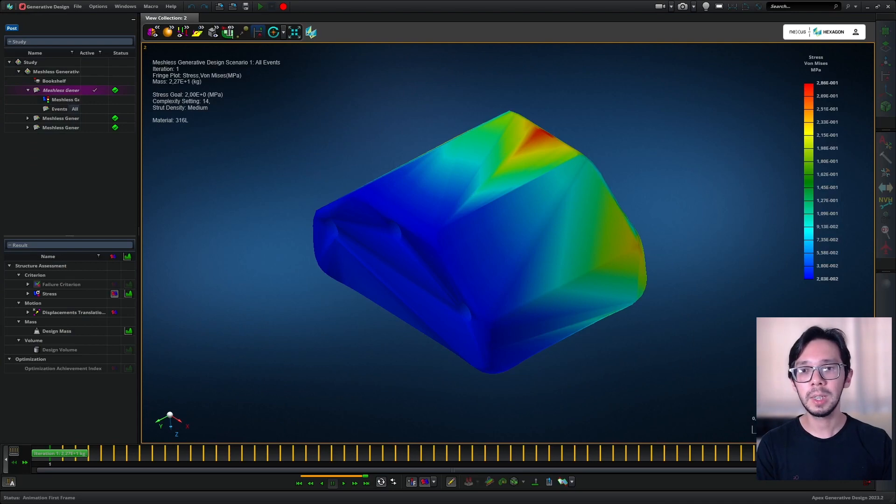
# Chart the Design Mass evolution across iterations and enlarge the chart beside the stress result
pyautogui.moveTo(696, 316); pyautogui.dragTo(675, 324, button='middle')
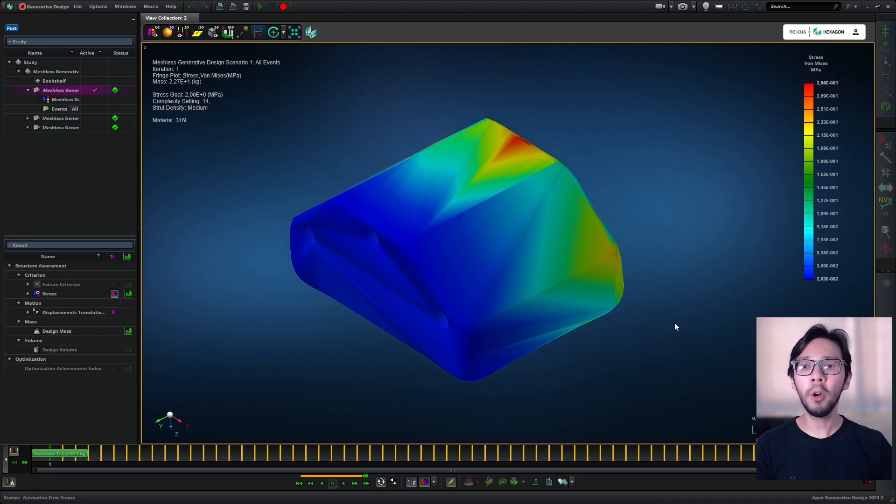
pyautogui.click(128, 331)
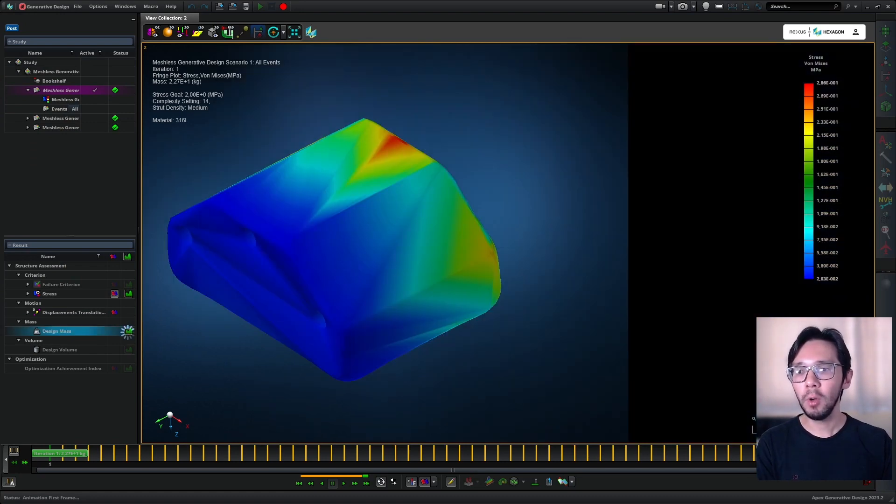
pyautogui.click(133, 20)
pyautogui.moveTo(524, 235)
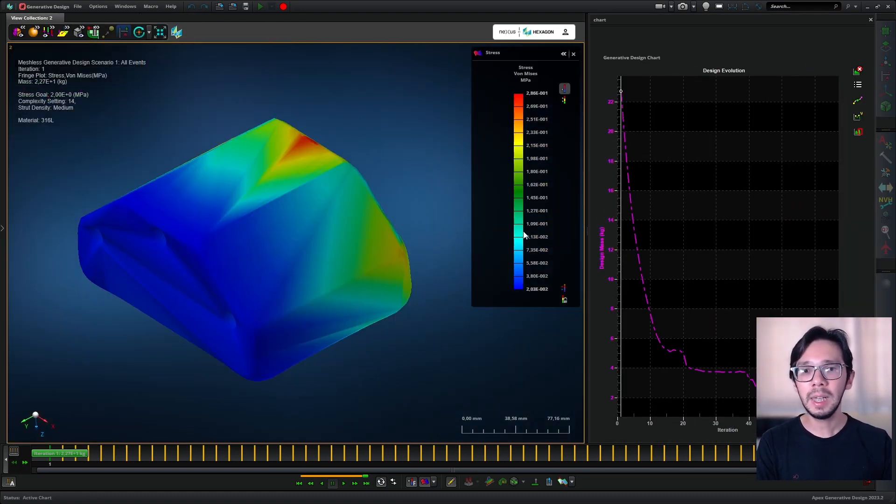
pyautogui.moveTo(587, 236); pyautogui.dragTo(490, 236)
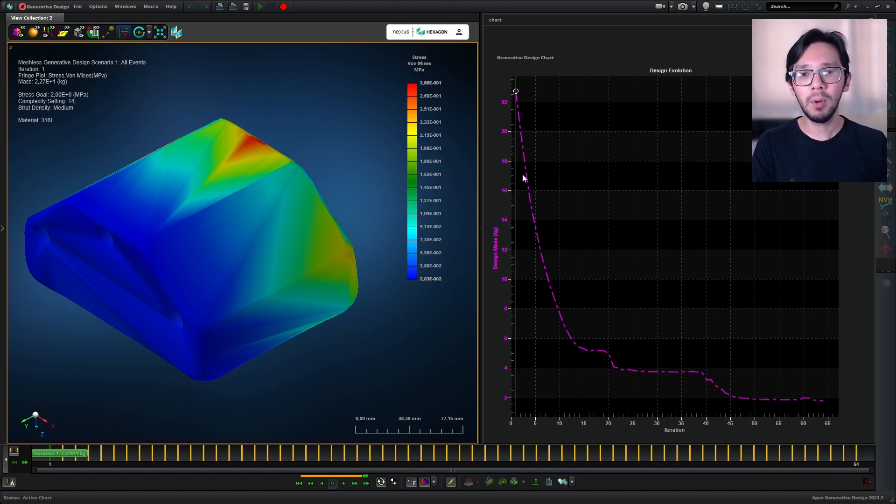
# Play the design iterations animation, stop it, and examine the Von Mises stress plot at the last iteration
pyautogui.click(343, 483)
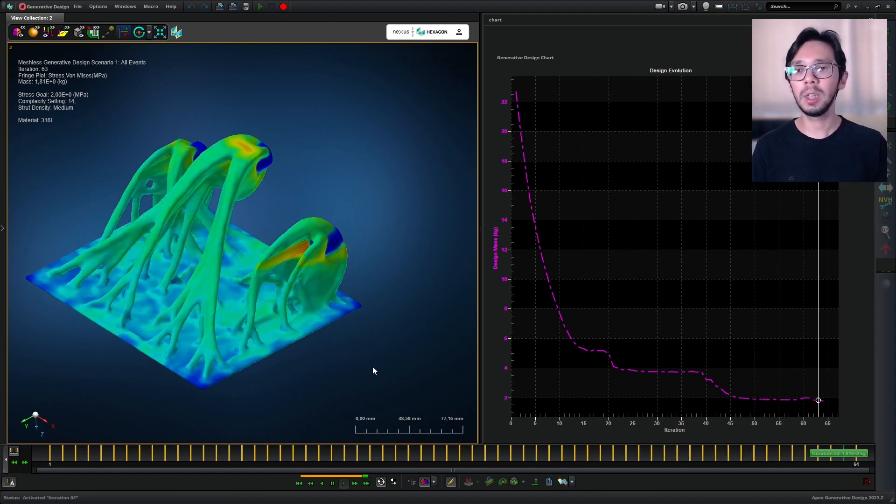
pyautogui.click(332, 484)
pyautogui.click(367, 484)
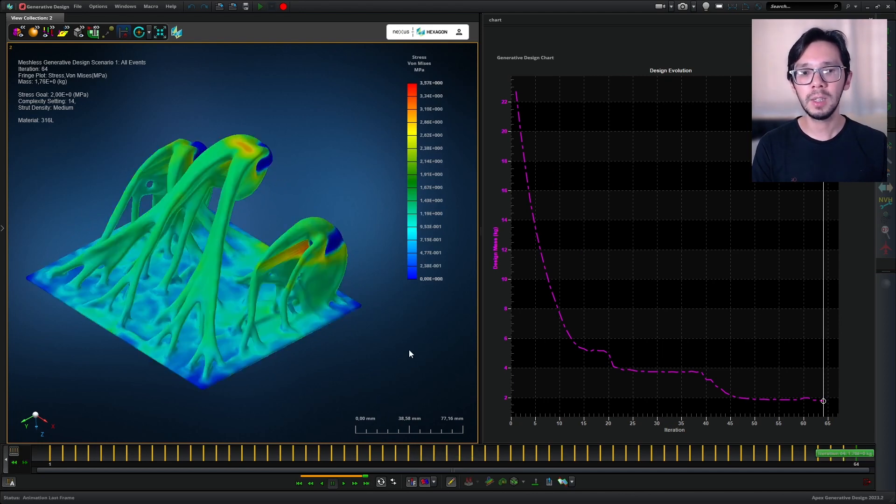
pyautogui.moveTo(385, 341); pyautogui.dragTo(359, 317, button='middle')
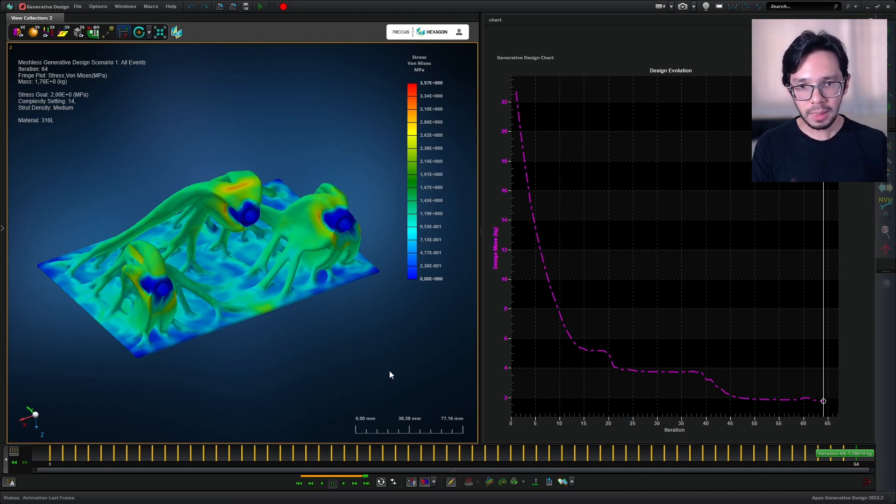
# Check the binary STL export option for the iteration 64 shape without exporting it
pyautogui.click(549, 483)
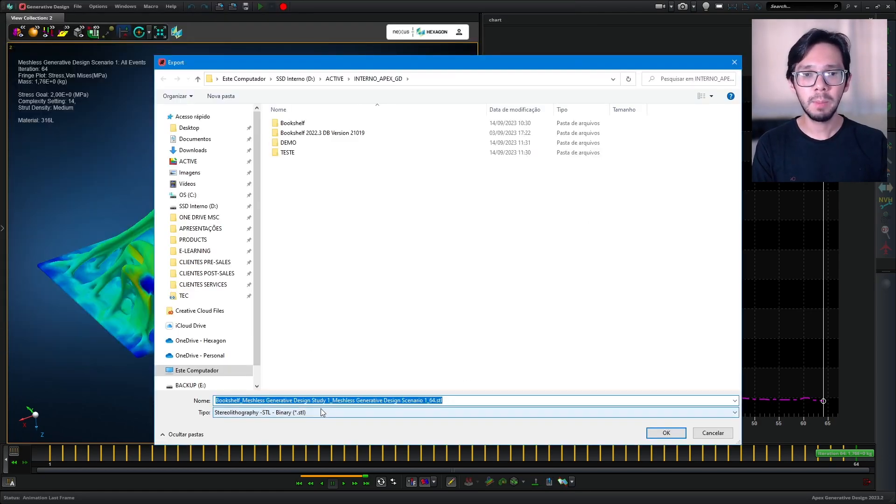
pyautogui.click(695, 435)
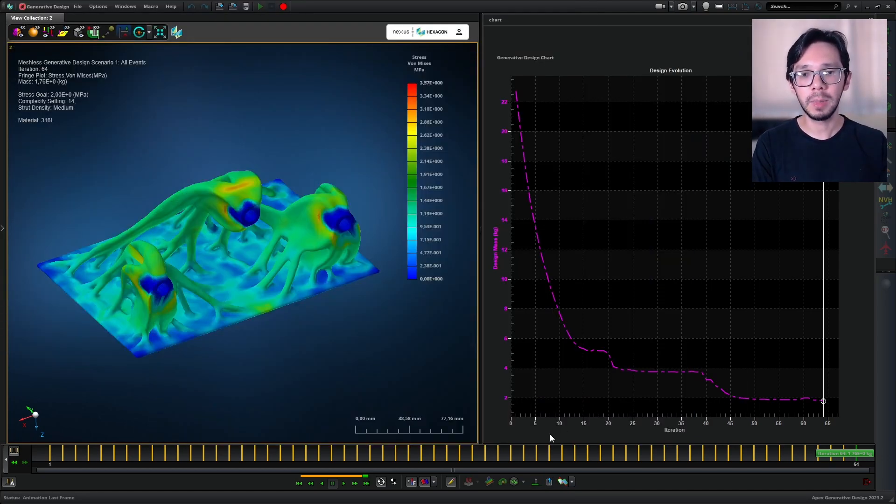
pyautogui.click(573, 483)
pyautogui.click(572, 483)
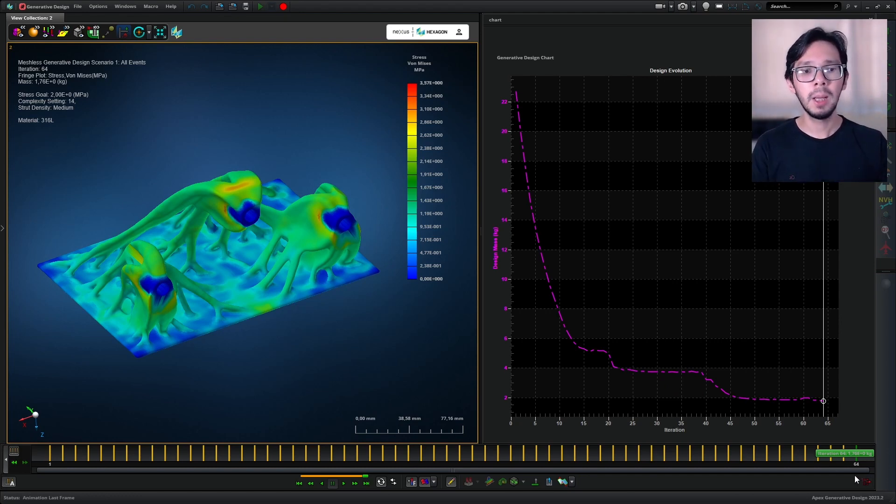
# Leave post-processing, hide the original Bookshelf part, and show Nominal Design Shape 64 in the model for inspection
pyautogui.click(865, 482)
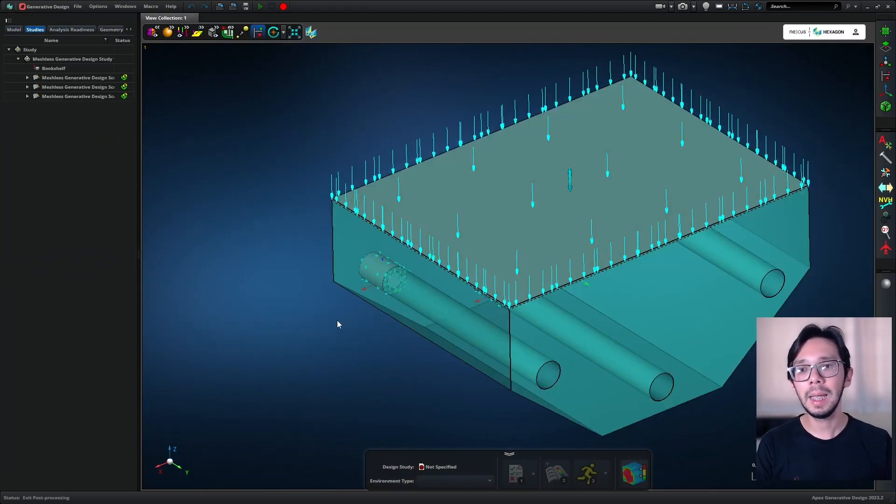
pyautogui.moveTo(322, 325); pyautogui.dragTo(274, 317, button='right')
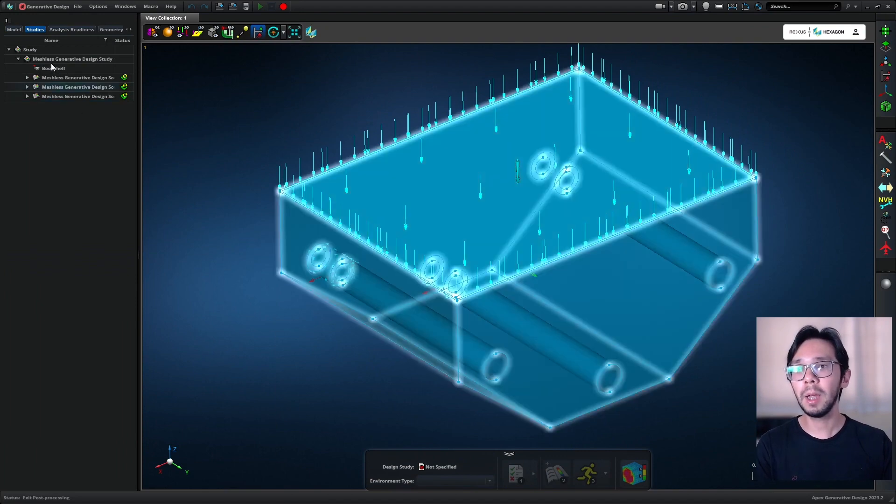
pyautogui.click(17, 30)
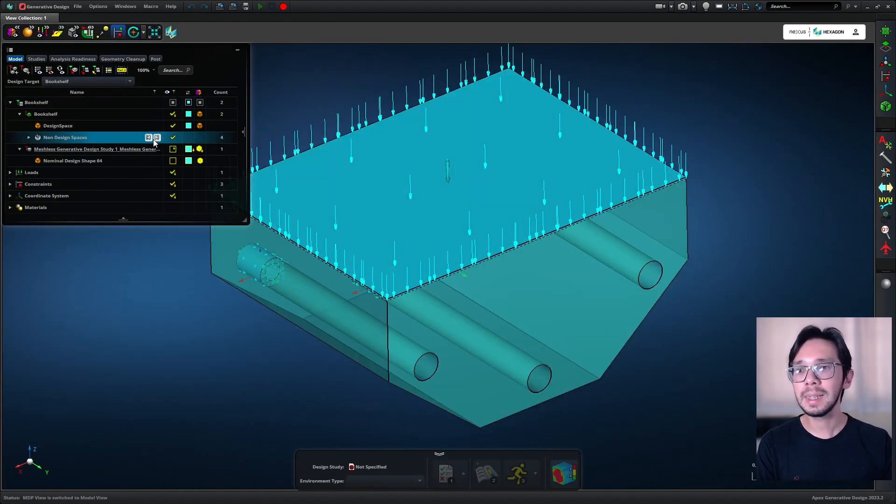
pyautogui.click(175, 114)
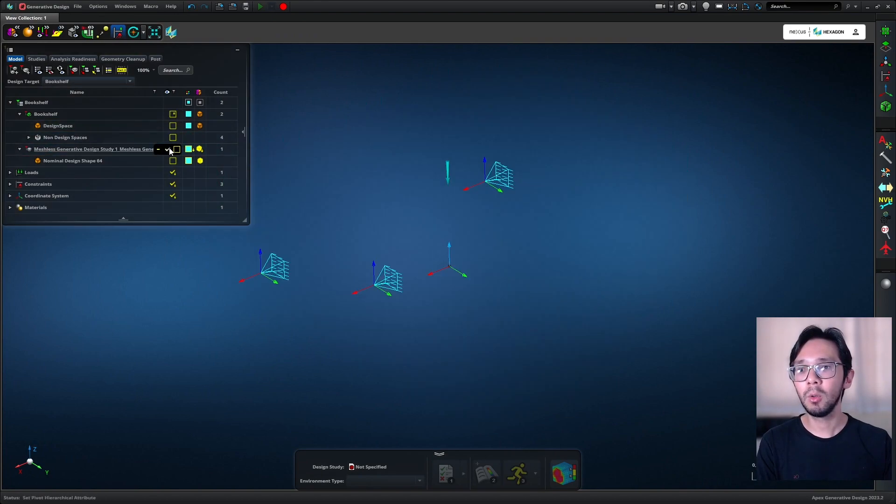
pyautogui.click(169, 149)
pyautogui.moveTo(450, 305); pyautogui.dragTo(506, 241, button='middle')
pyautogui.moveTo(573, 254); pyautogui.dragTo(466, 285, button='middle')
pyautogui.scroll(4, 630, 323)
pyautogui.scroll(-3, 627, 359)
pyautogui.moveTo(626, 358); pyautogui.dragTo(579, 365, button='middle')
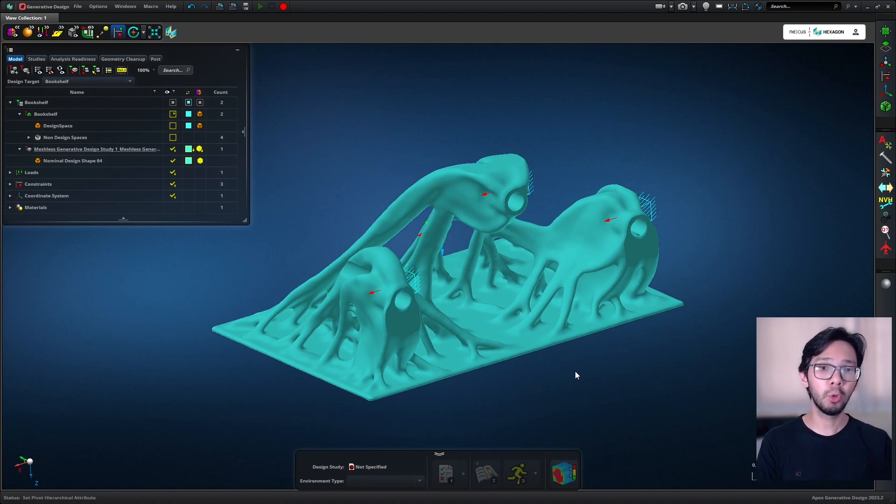
pyautogui.hotkey('ctrl', '2')
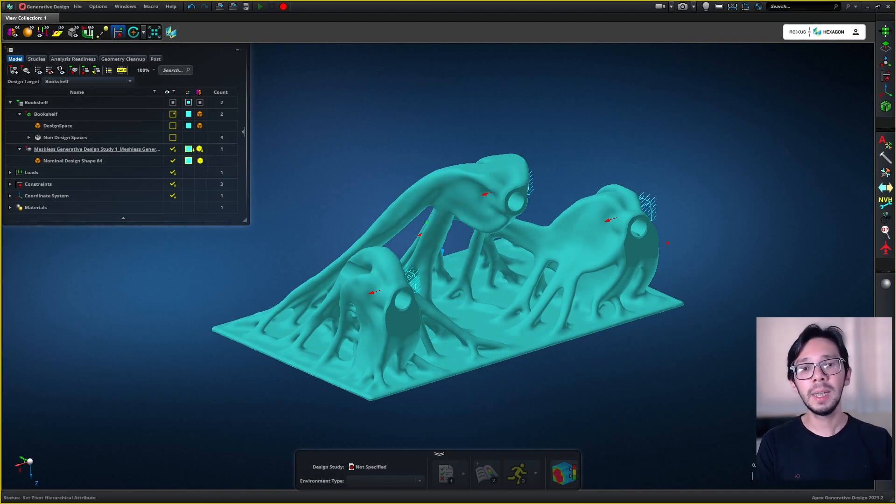
pyautogui.moveTo(787, 45); pyautogui.dragTo(724, 140)
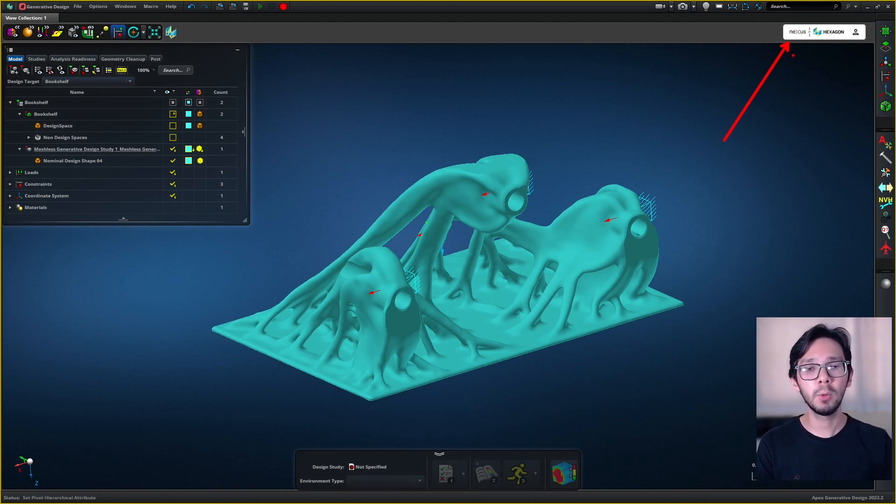
pyautogui.press('Escape')
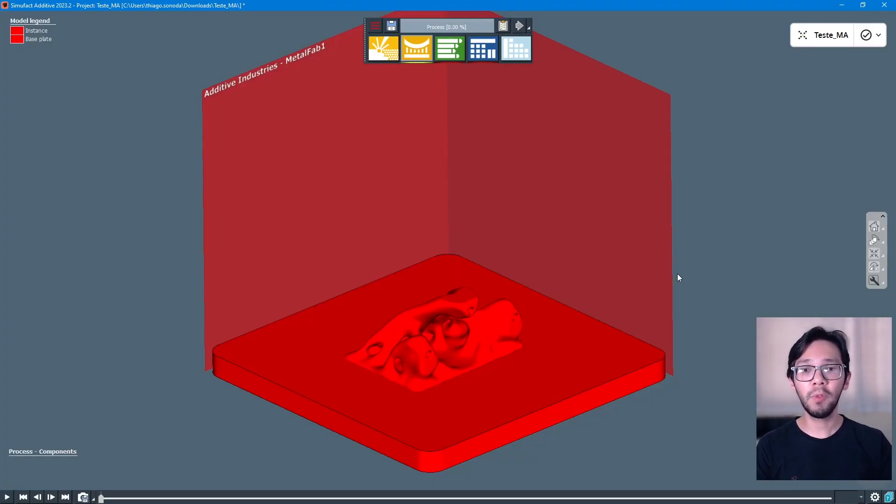
# Examine the part instance on the base plate of the Teste_MA project in Simufact Additive
pyautogui.scroll(2, 700, 243)
pyautogui.scroll(3, 594, 257)
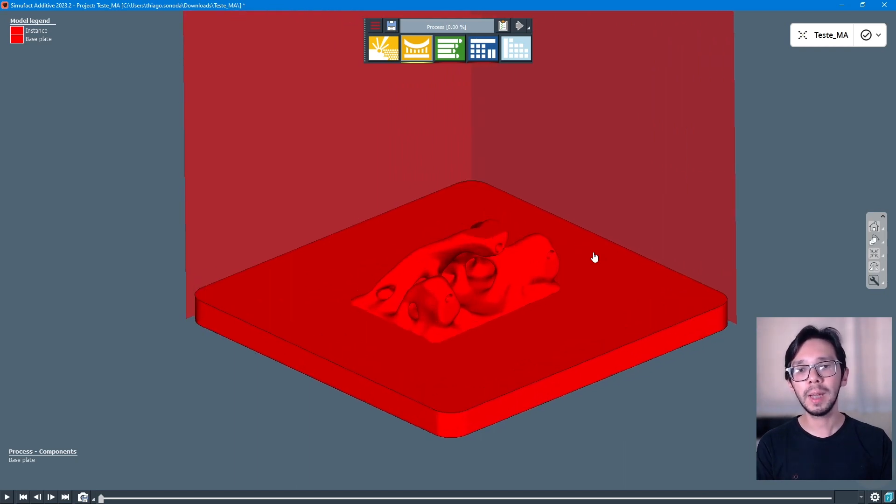